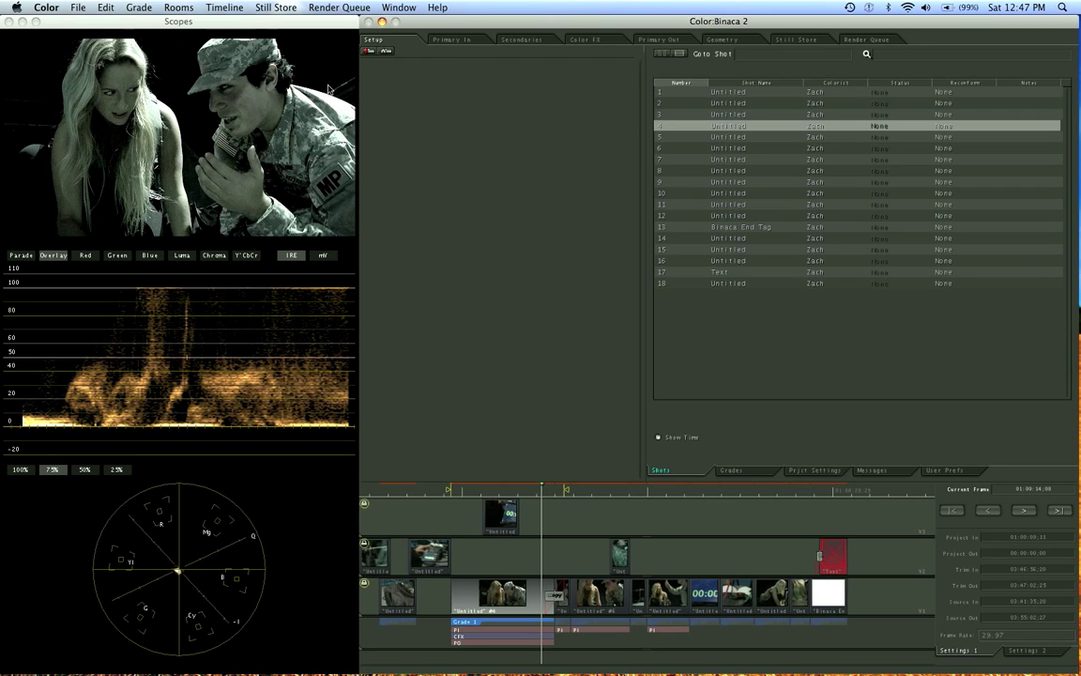
# - Review the Primary Out and Primary In rooms, then go back to the Setup room's shot list
pyautogui.click(658, 38)
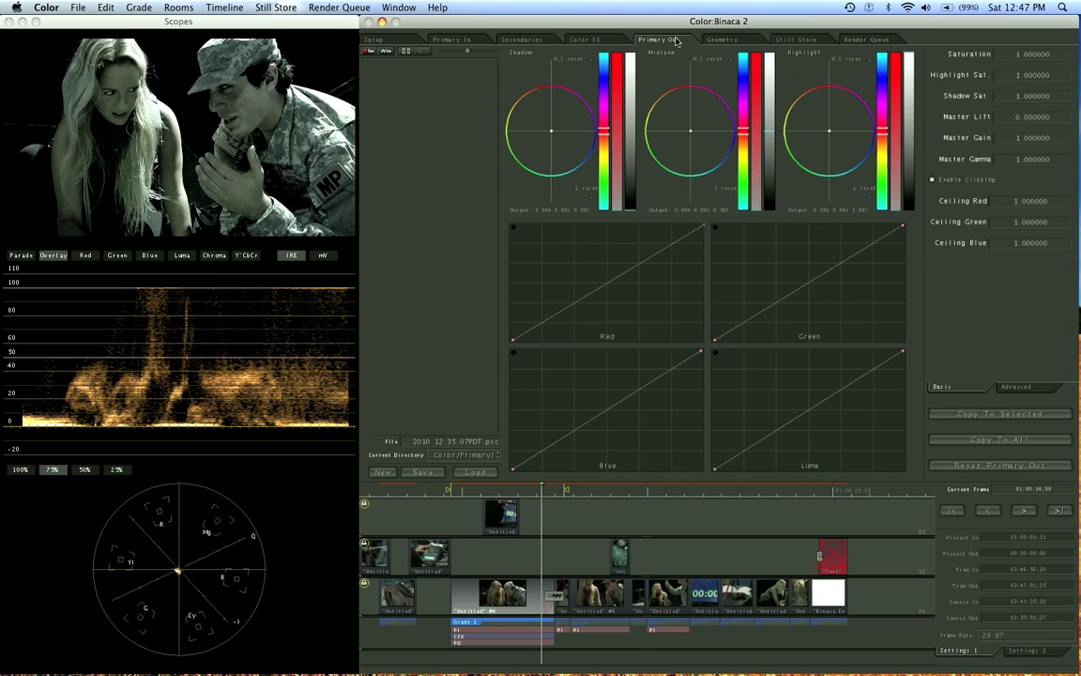
pyautogui.click(531, 37)
pyautogui.click(481, 39)
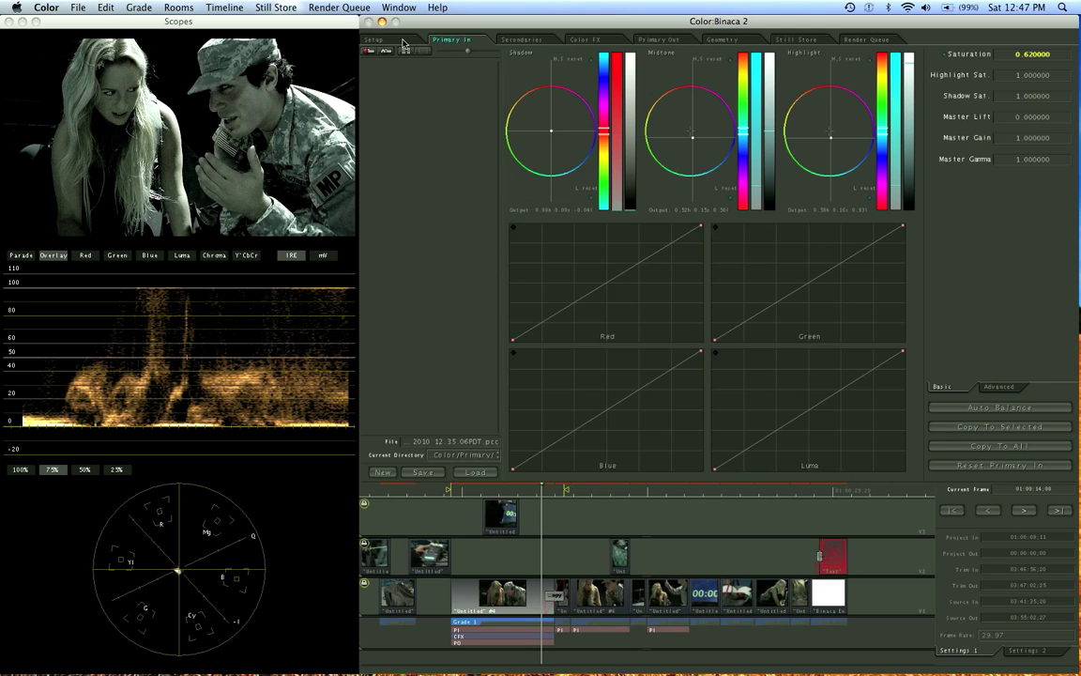
pyautogui.click(404, 42)
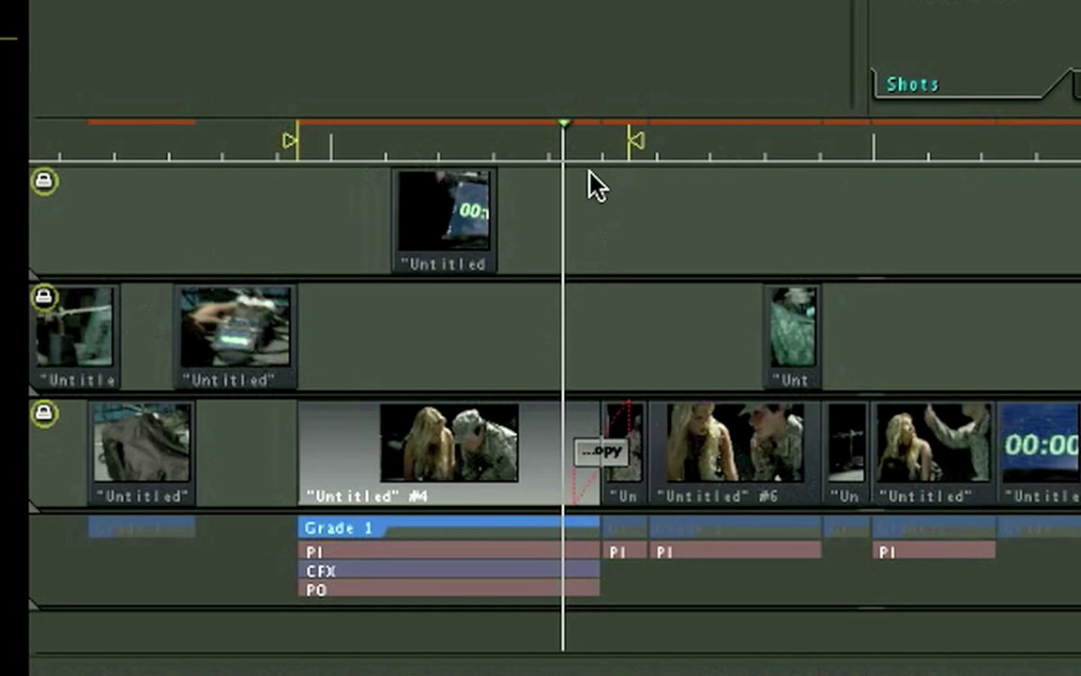
# - Scrub the playhead across several timeline shots, leaving it at 01:00:13:18
pyautogui.moveTo(617, 140); pyautogui.dragTo(879, 146)
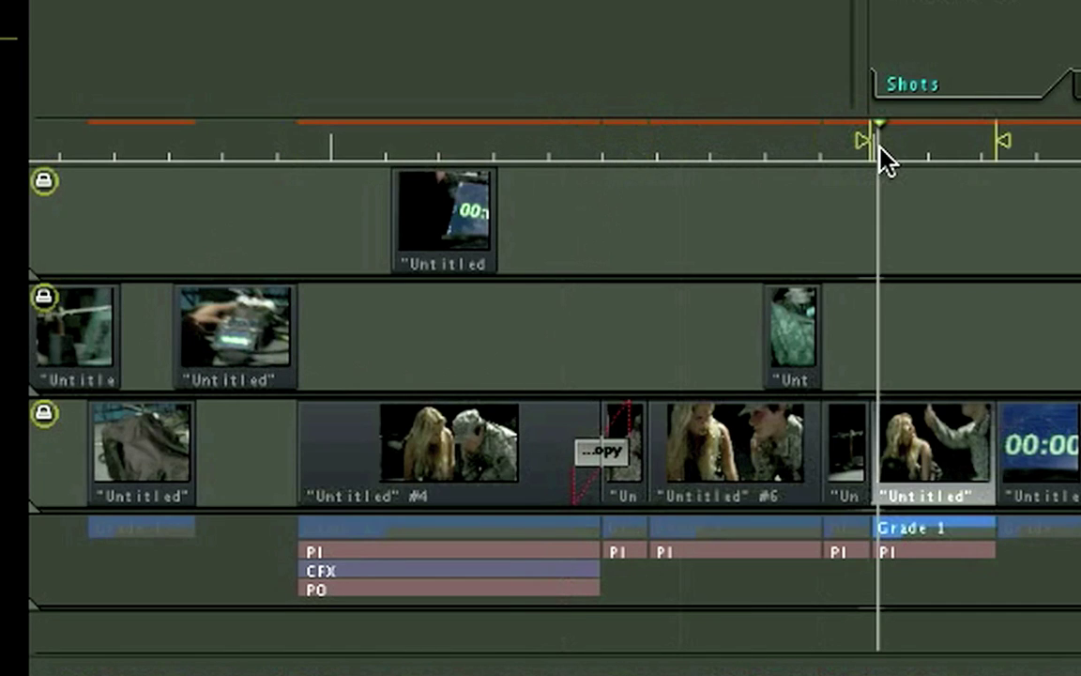
pyautogui.click(551, 142)
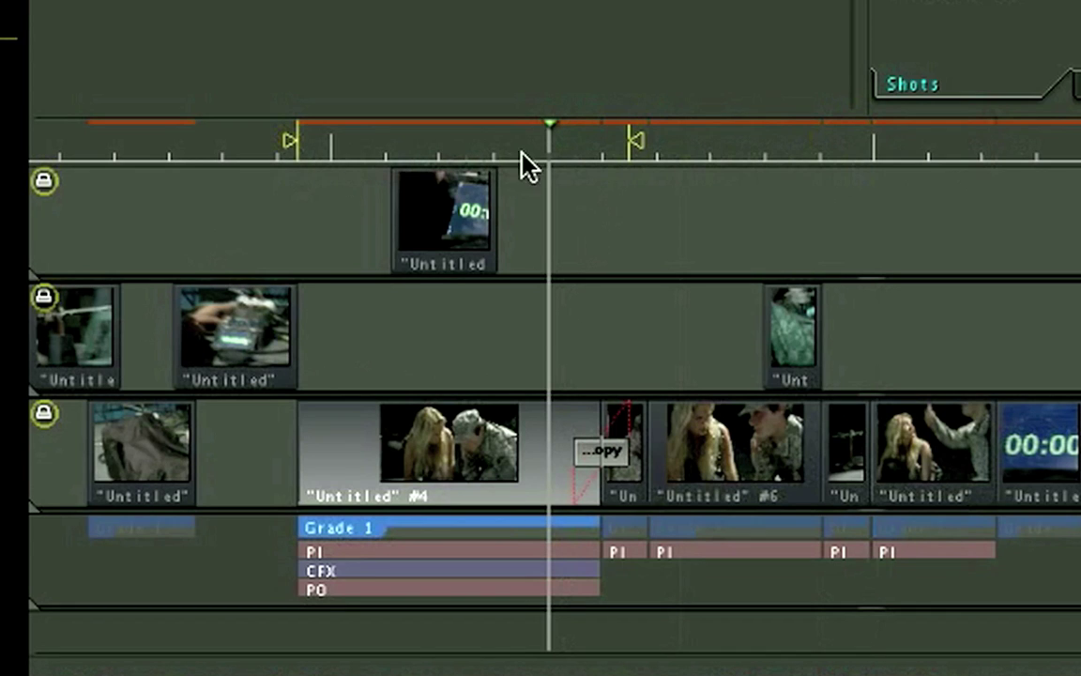
pyautogui.click(441, 134)
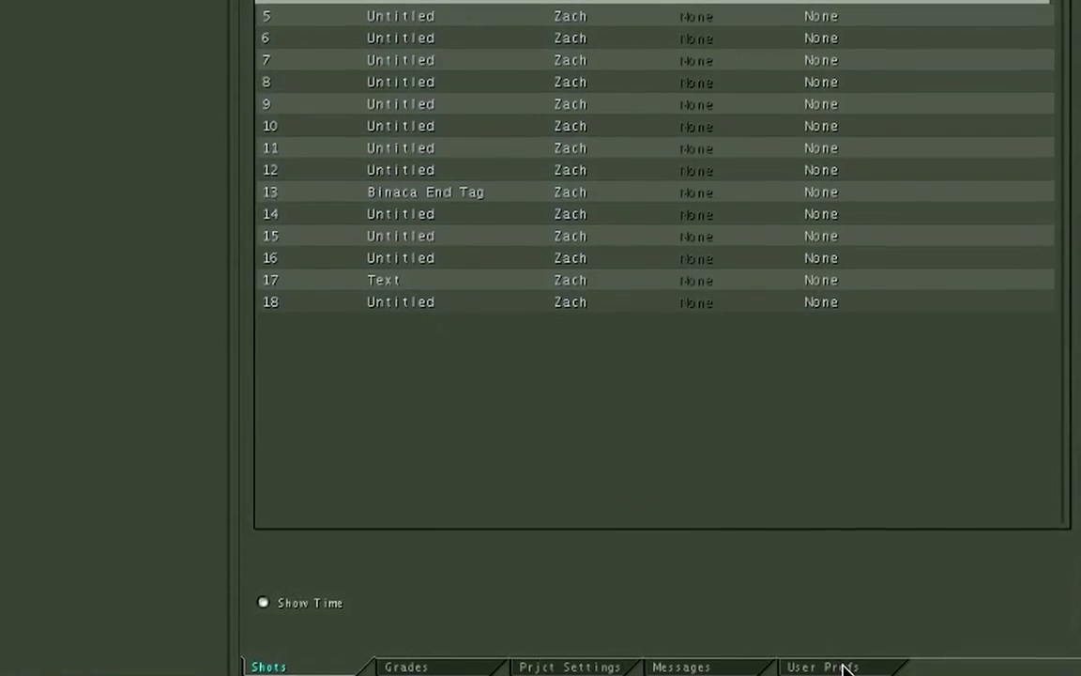
# - In User Prefs, change Auto-Save Time (Minutes) from 5 to 3
pyautogui.click(831, 670)
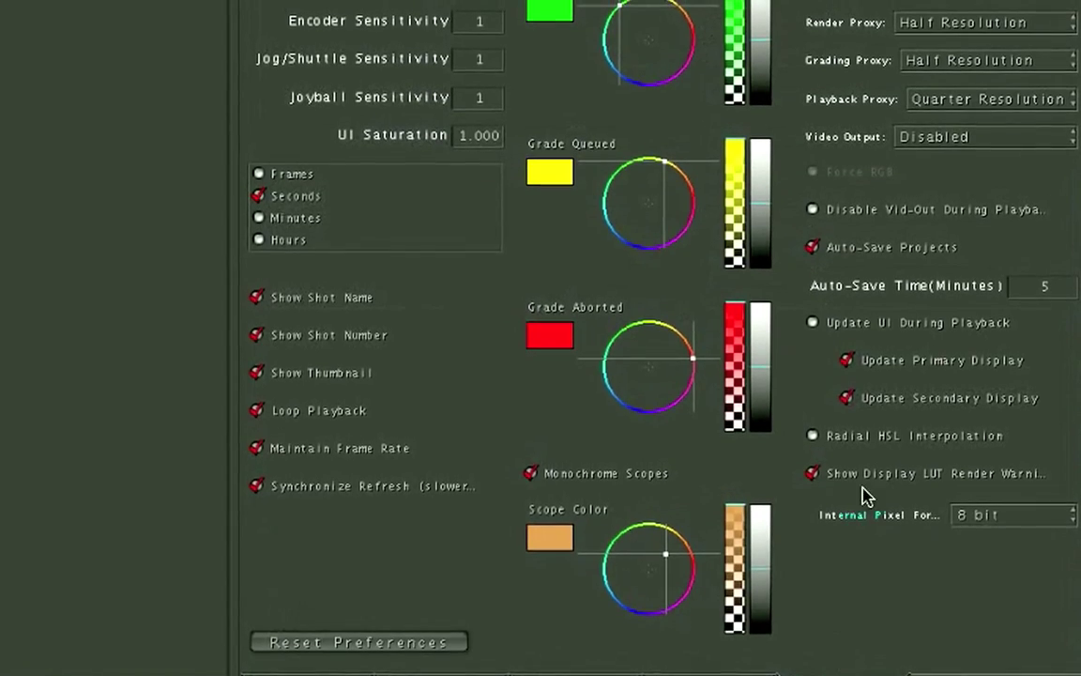
pyautogui.click(1040, 291)
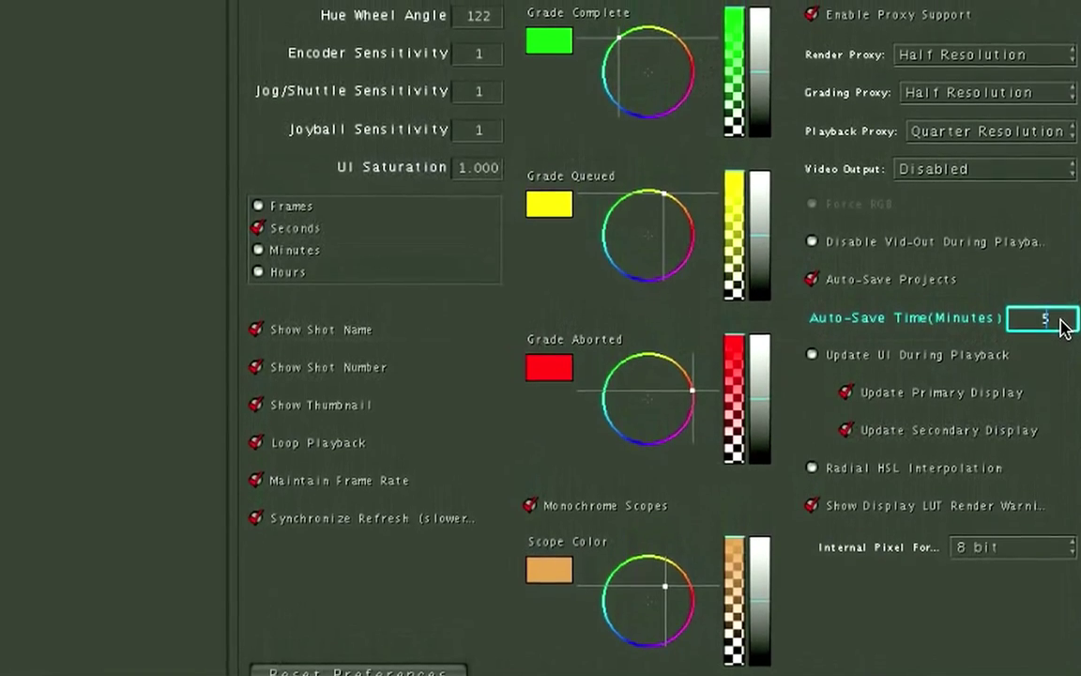
pyautogui.press('BackSpace')
pyautogui.write('3')
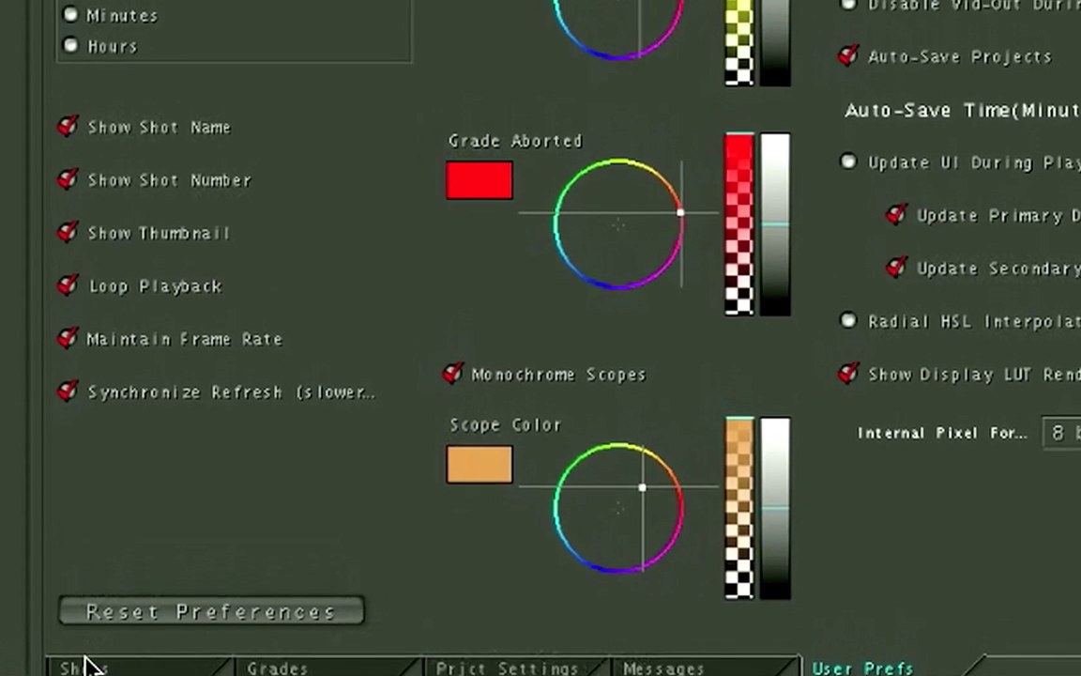
# - Show the Shots list as thumbnail icons, fit the timeline with Shift-Z, and enlarge the tracks
pyautogui.click(85, 665)
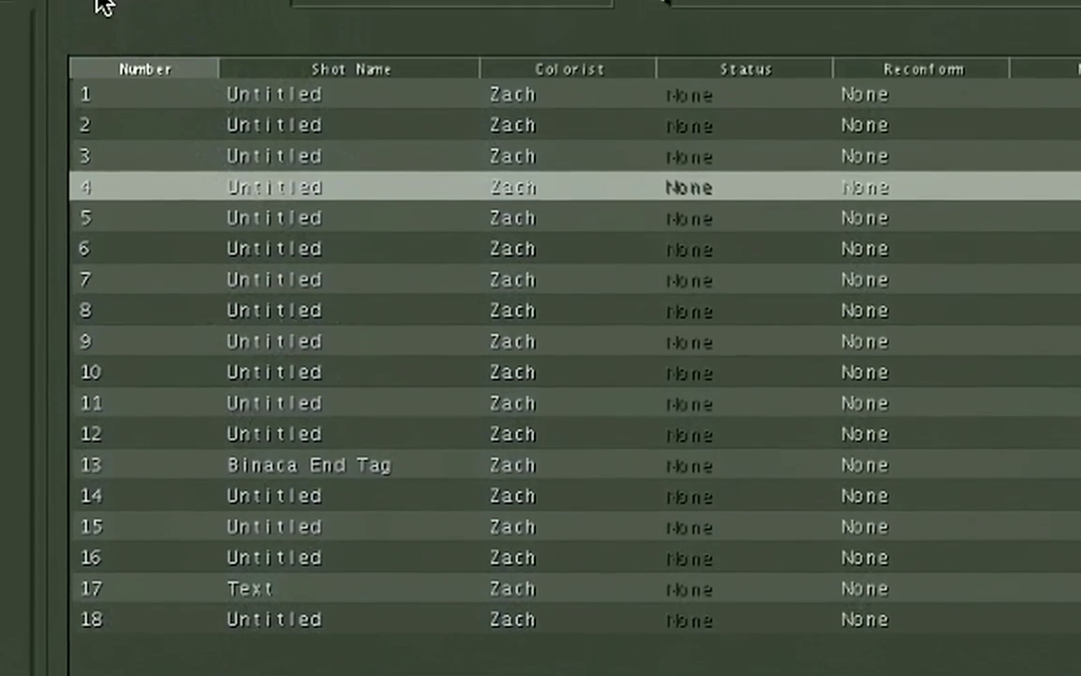
pyautogui.click(97, 31)
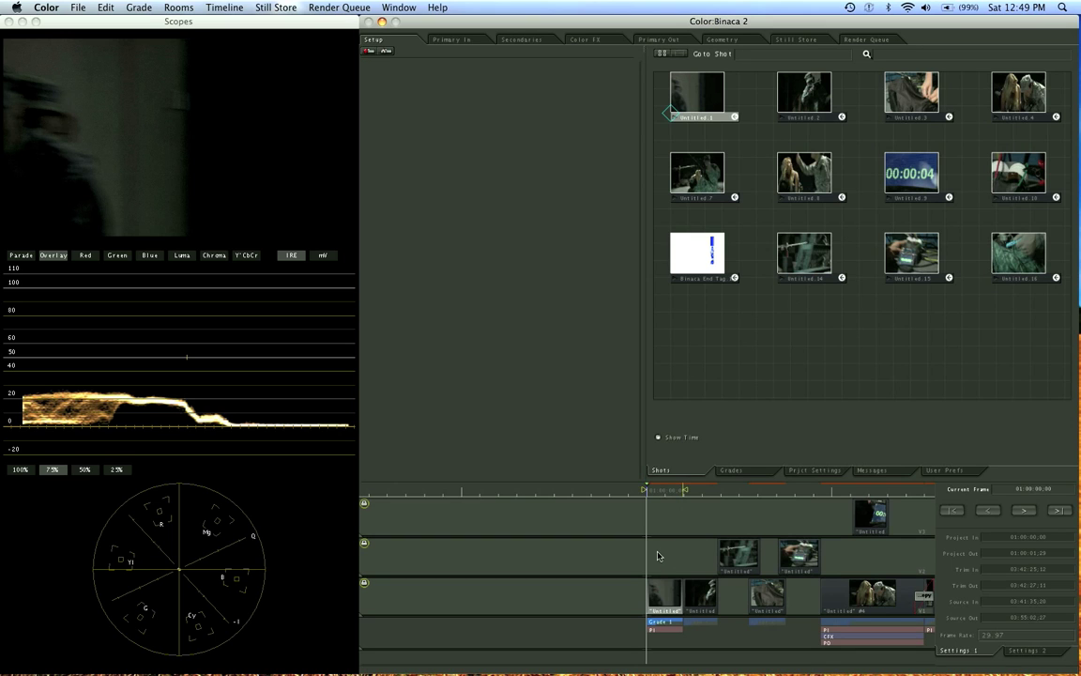
pyautogui.hotkey('shift', 'z')
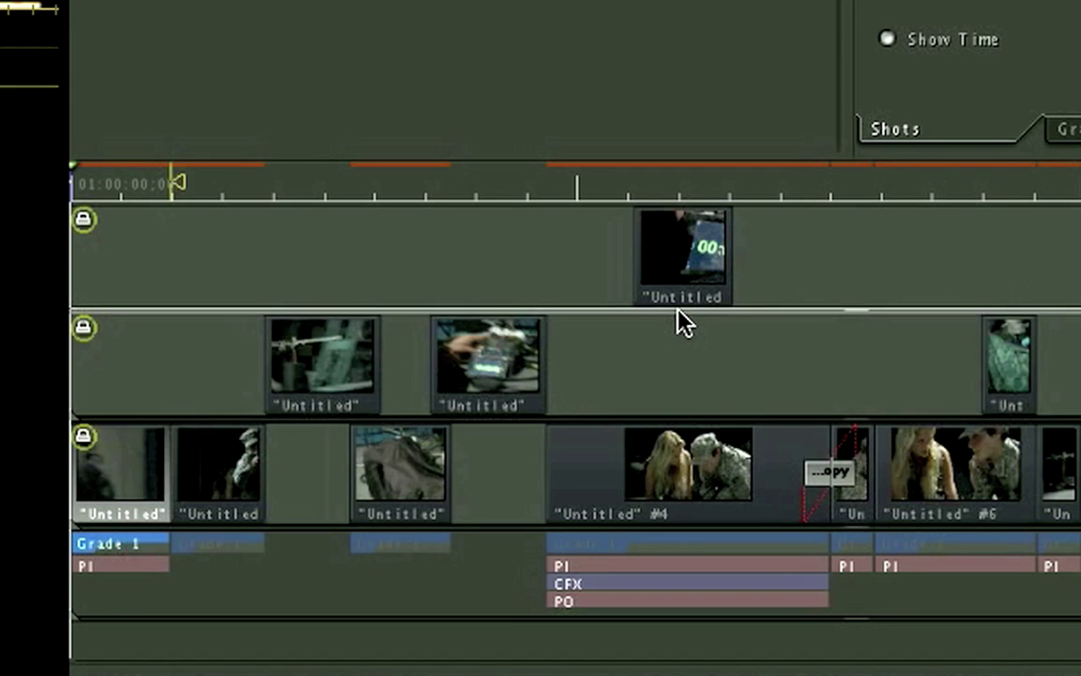
pyautogui.moveTo(676, 309); pyautogui.dragTo(709, 276)
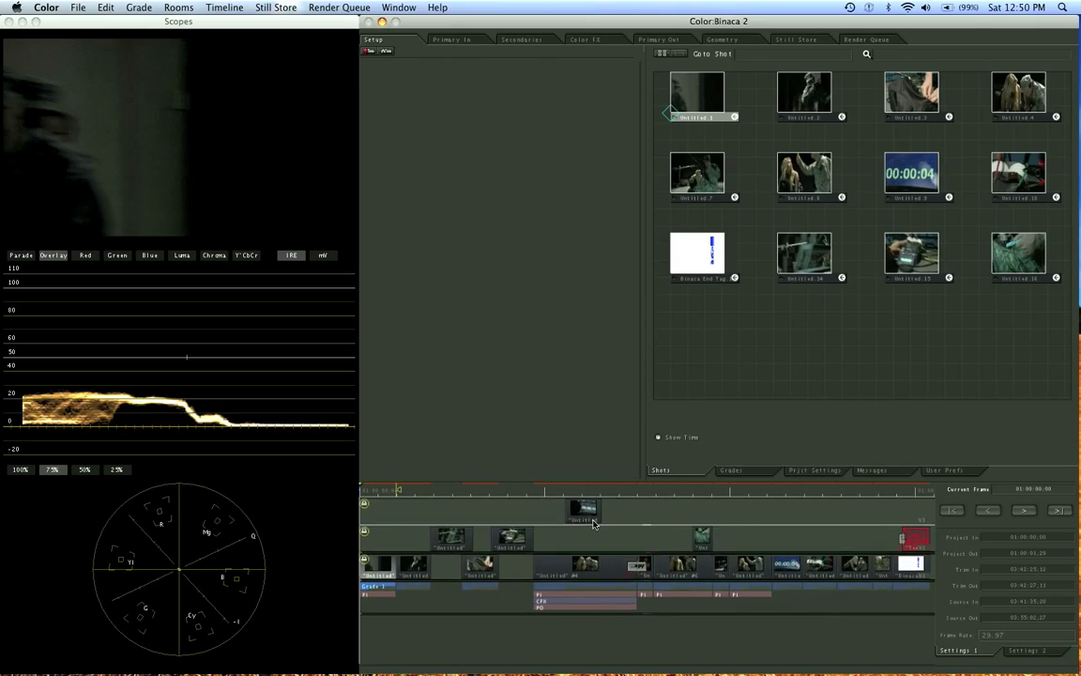
pyautogui.moveTo(593, 523); pyautogui.dragTo(592, 516)
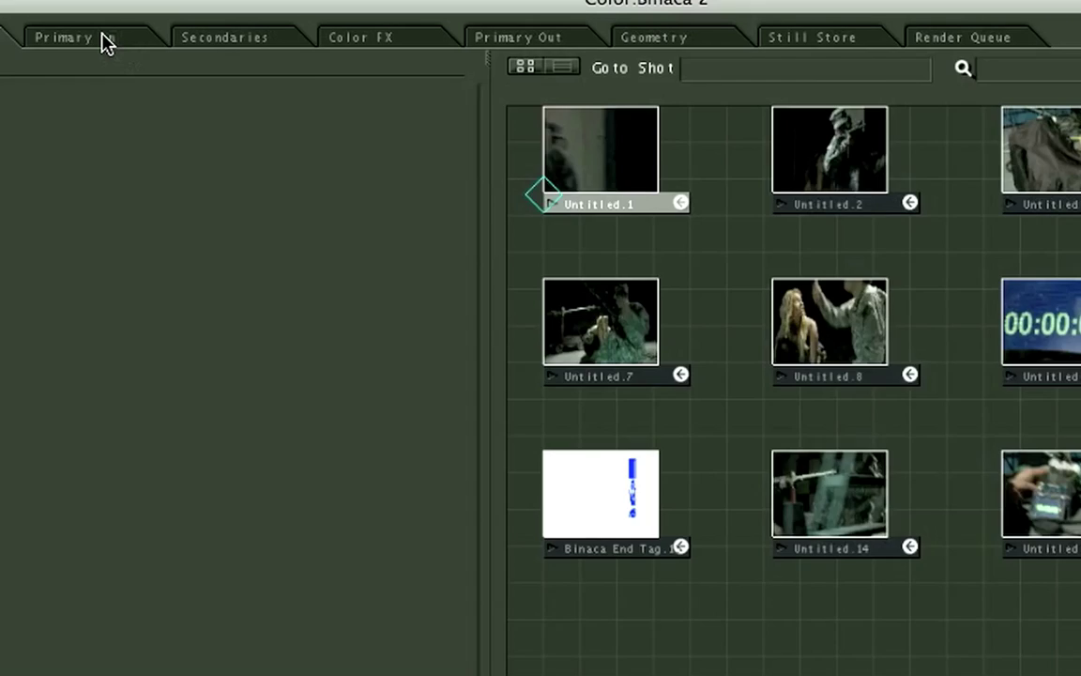
# - Visit the Primary In and Secondaries rooms, then open Color FX with its effects list
pyautogui.click(463, 42)
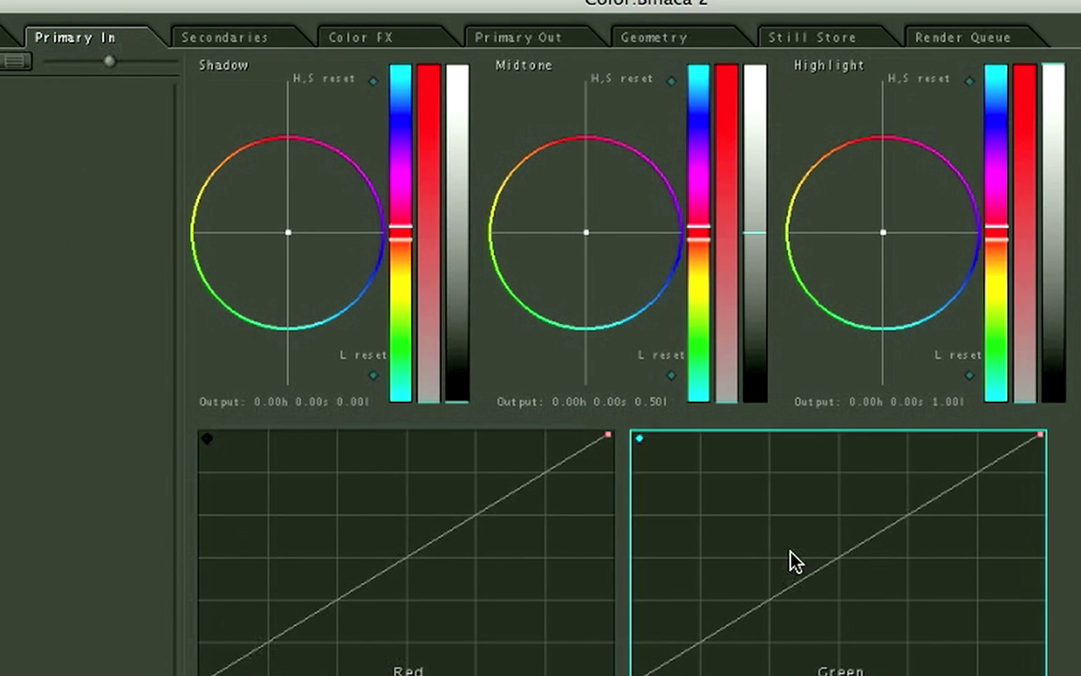
pyautogui.click(212, 36)
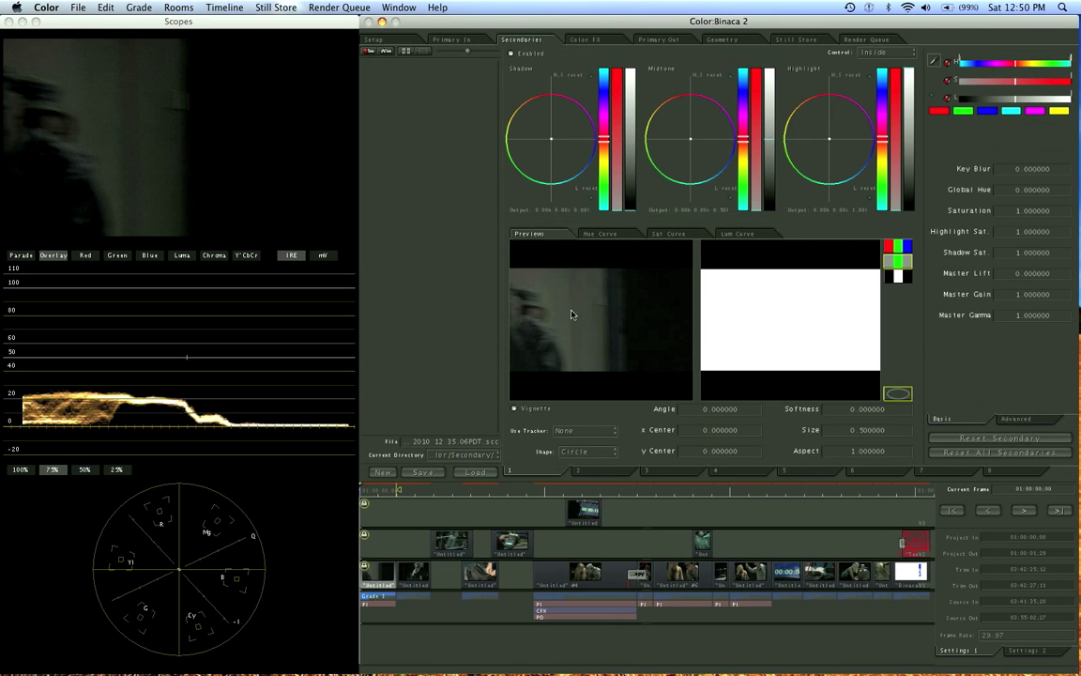
pyautogui.click(595, 41)
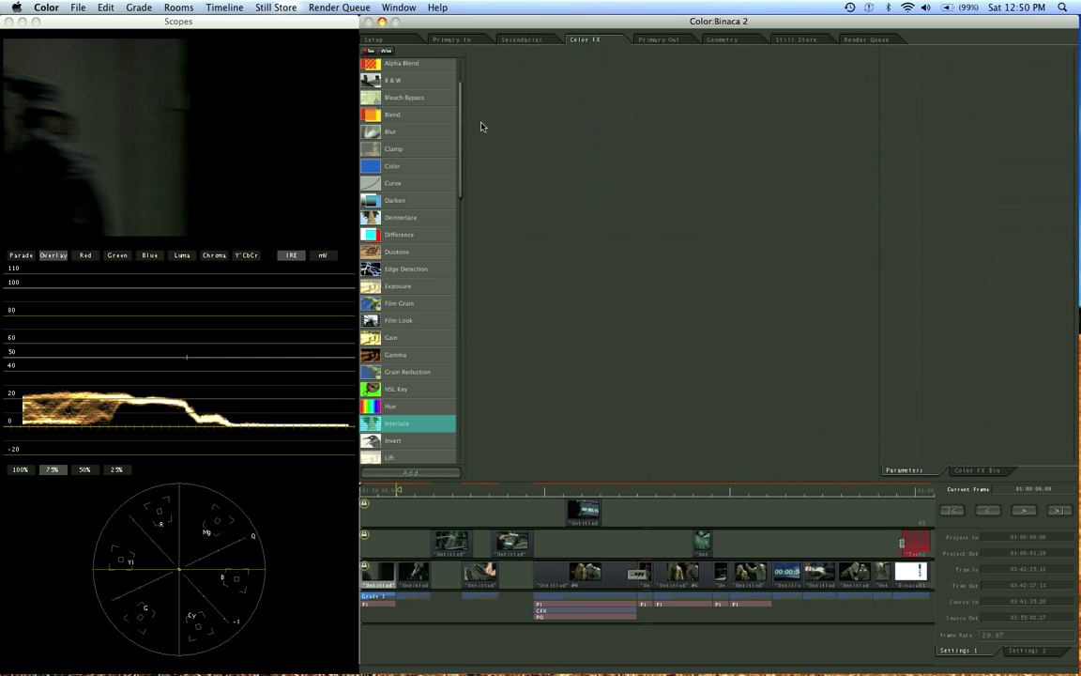
# - Add an Interlace node feeding Output, plus Curve, Clamp and Blur nodes
pyautogui.scroll(1, 388, 432)
pyautogui.moveTo(388, 441); pyautogui.dragTo(684, 271)
pyautogui.doubleClick(447, 189)
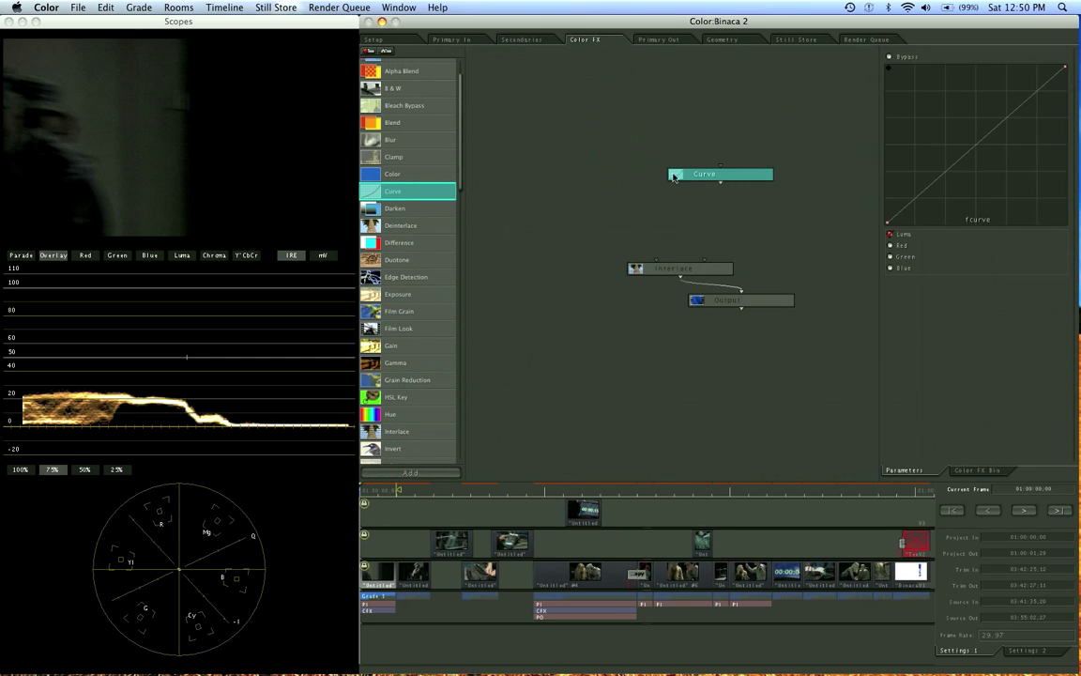
pyautogui.doubleClick(404, 156)
pyautogui.moveTo(403, 140); pyautogui.dragTo(544, 138)
# - Inspect the Interlace, Curve, Clamp and Output nodes' parameters
pyautogui.click(671, 268)
pyautogui.click(696, 174)
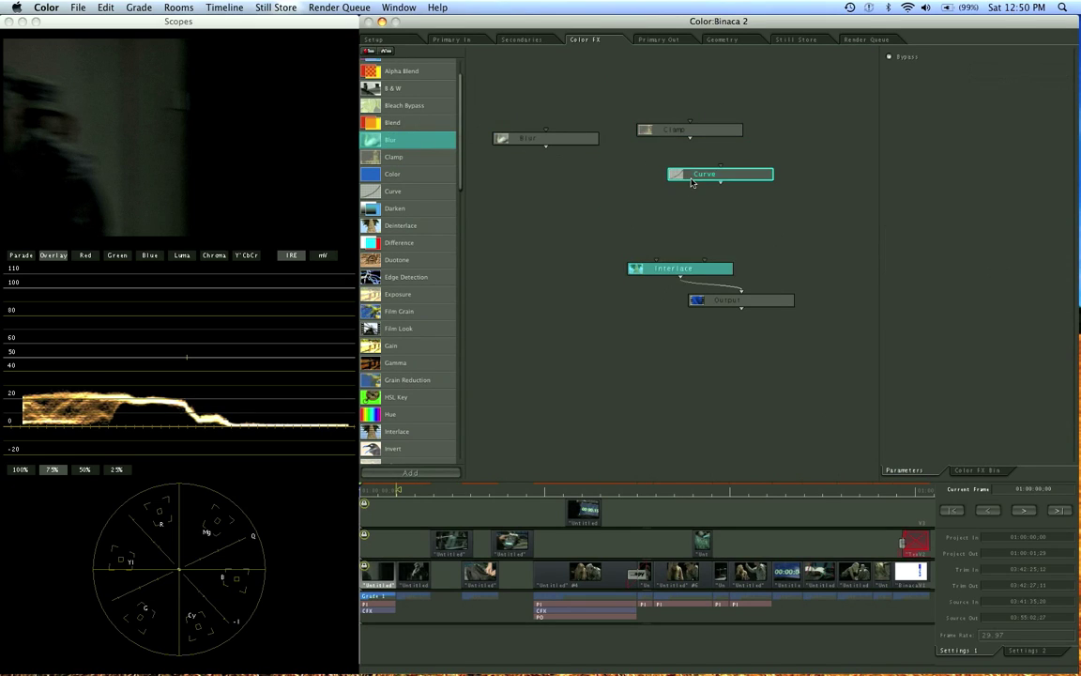
pyautogui.click(690, 138)
pyautogui.click(717, 300)
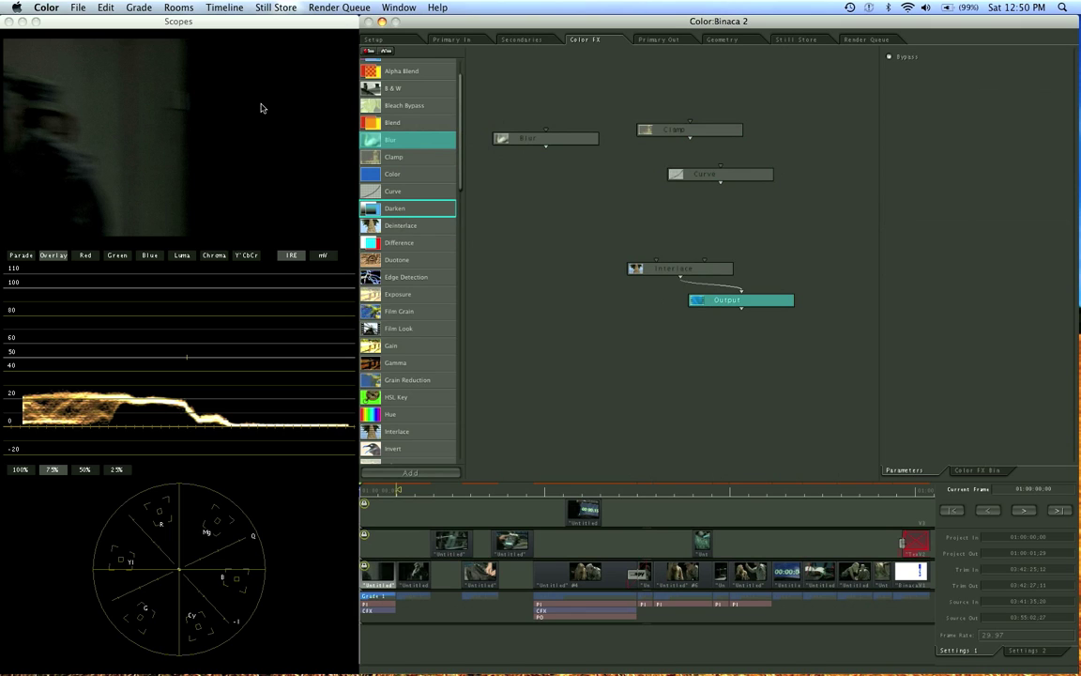
pyautogui.click(656, 39)
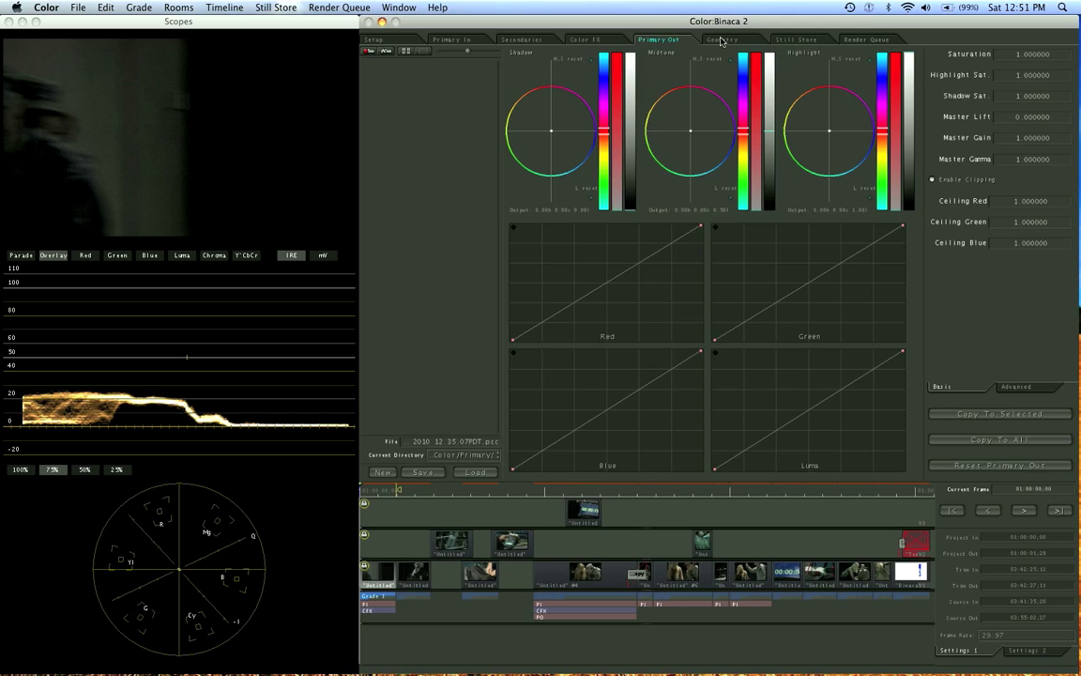
# - Pass through the Geometry room to the Still Store with its 10 Apr 2010 still
pyautogui.click(722, 40)
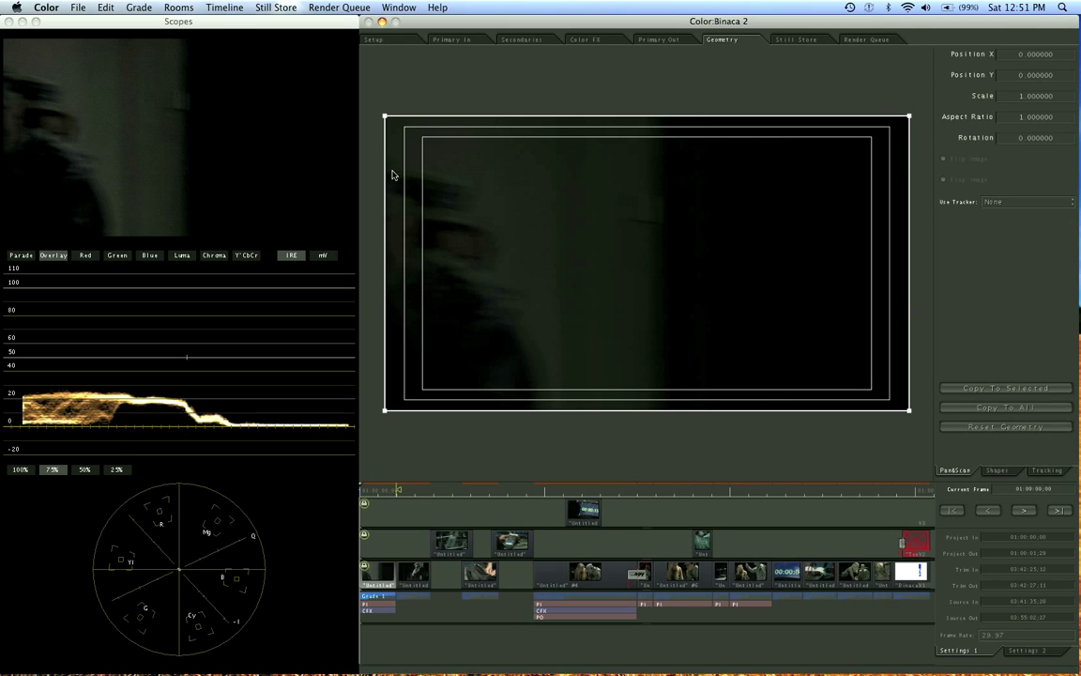
pyautogui.click(812, 41)
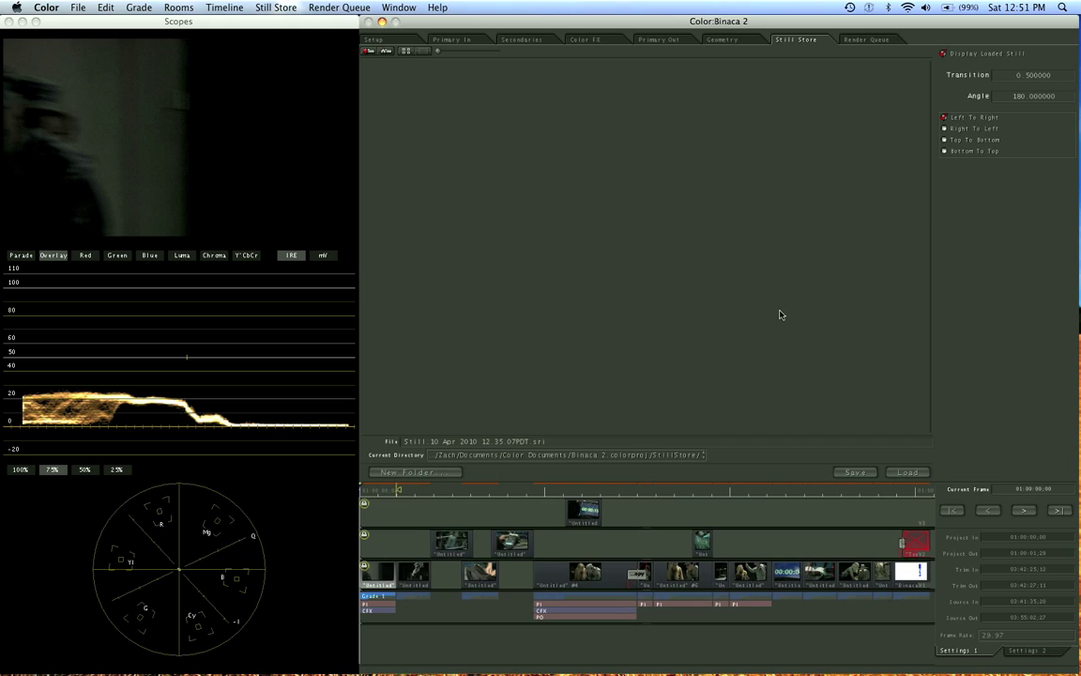
# - Check the empty Render Queue, then return to the Setup room's shot thumbnails
pyautogui.click(893, 40)
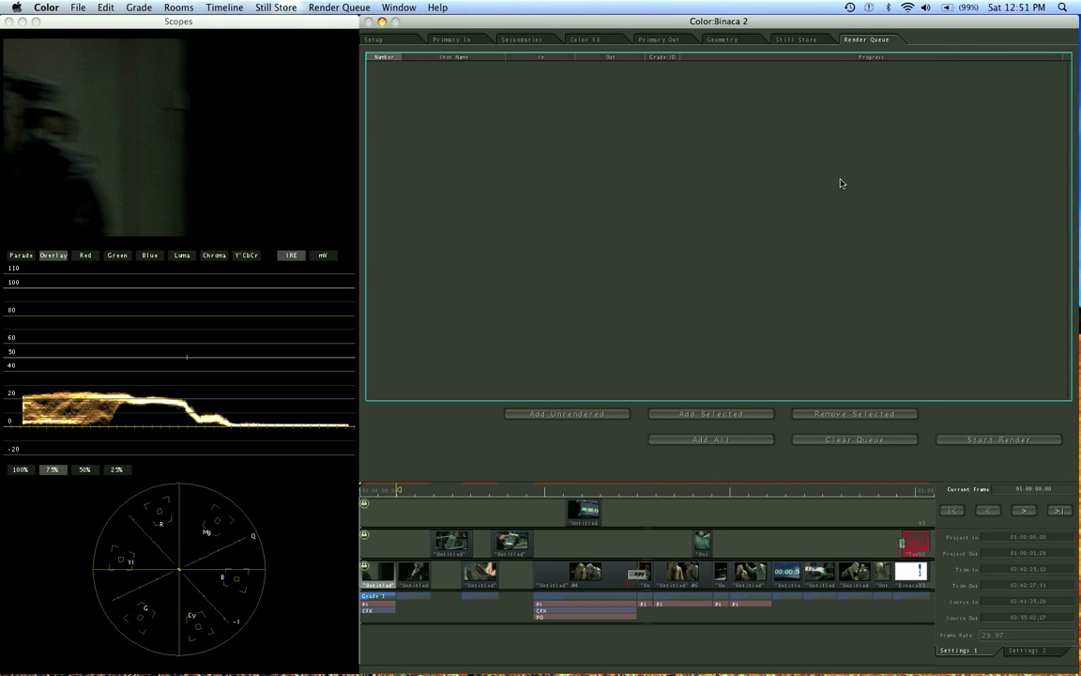
pyautogui.click(394, 39)
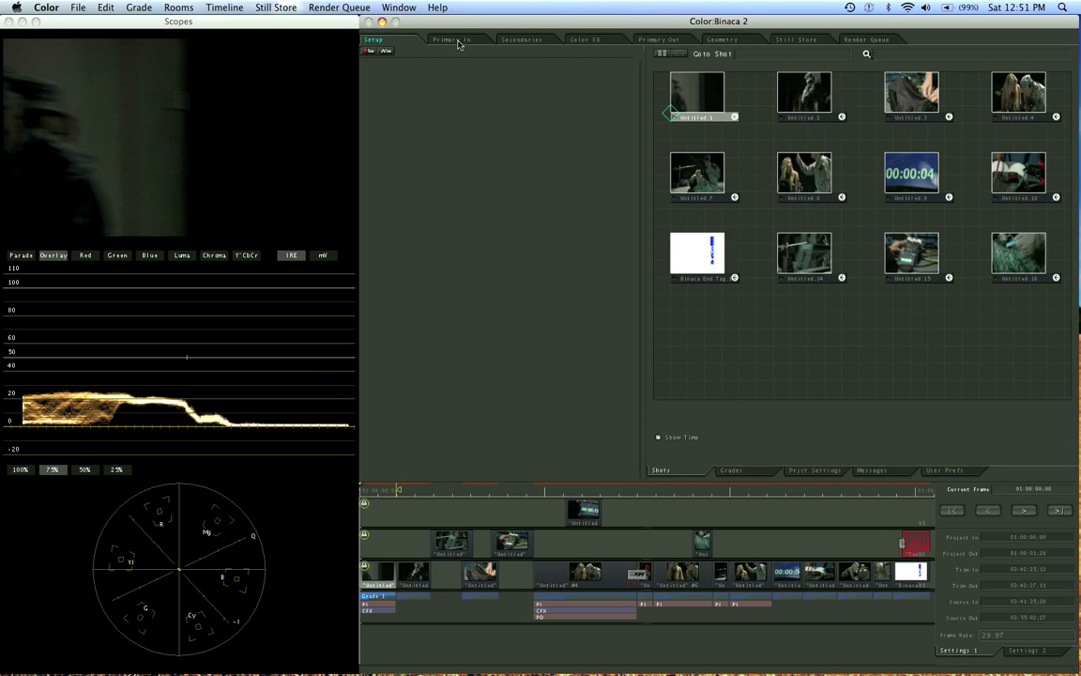